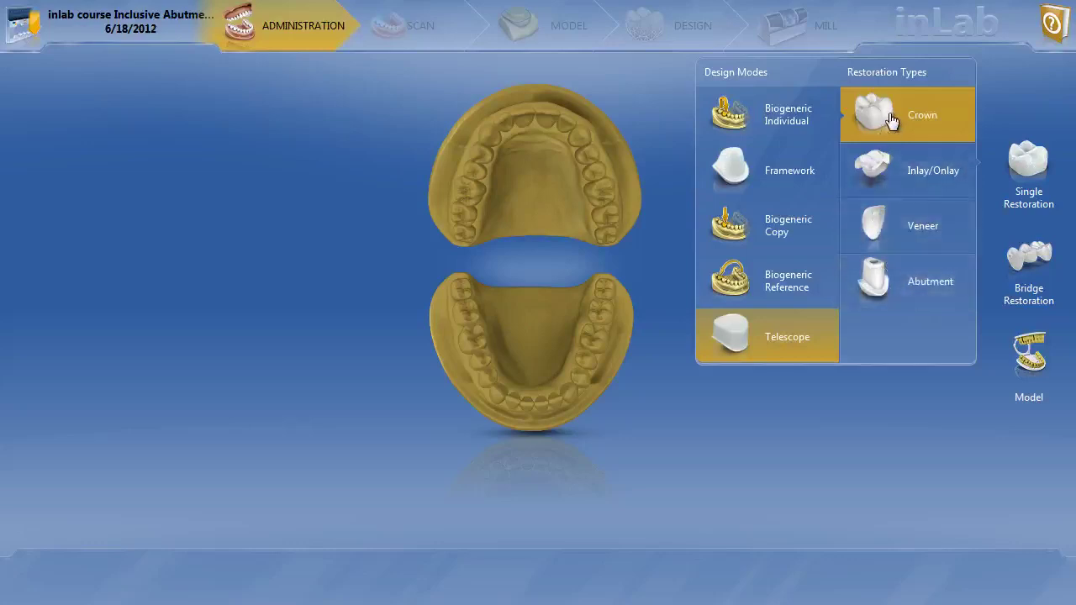
Make teeth 13 and 14 IPS e.max CAD telescope crowns, then inspect the upper-jaw scan
{"action": "left_click", "coordinate": [599, 174]}
{"action": "left_click", "coordinate": [607, 204]}
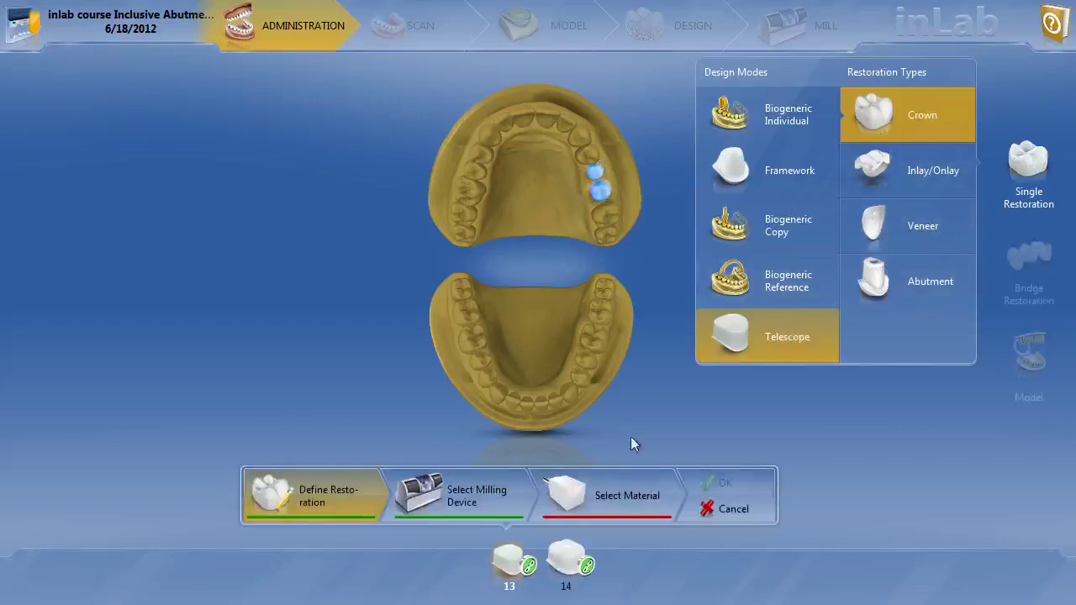
{"action": "left_click", "coordinate": [622, 495]}
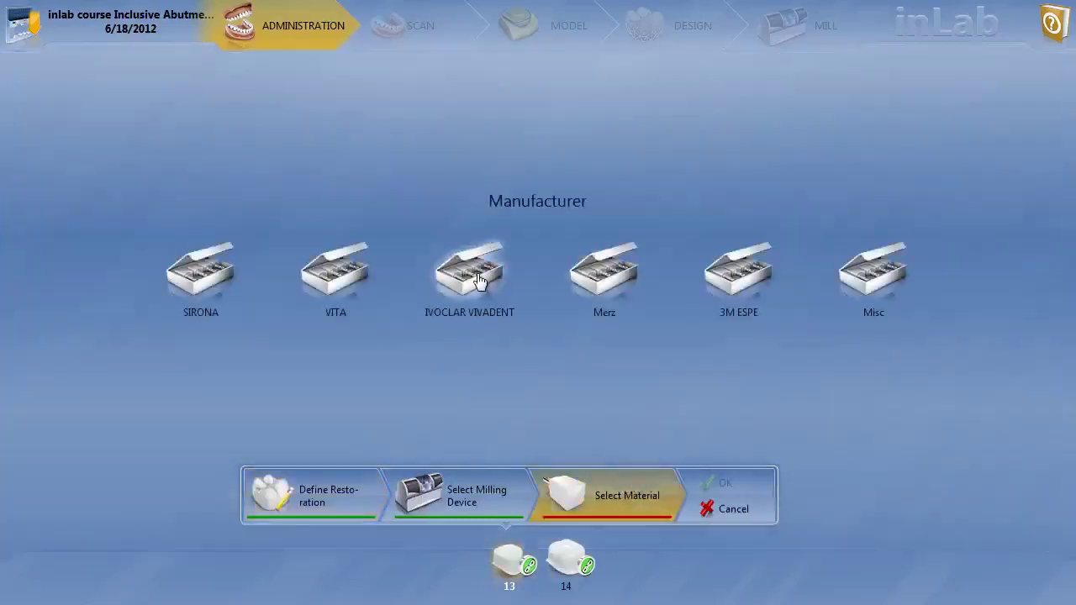
{"action": "left_click", "coordinate": [501, 316]}
{"action": "left_click", "coordinate": [487, 378]}
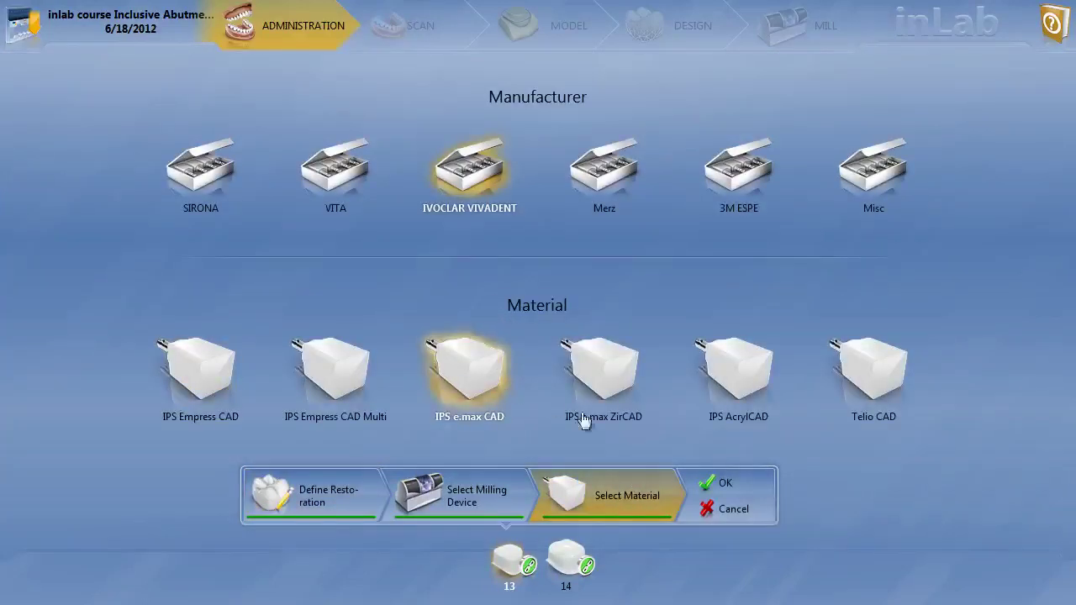
{"action": "left_click", "coordinate": [728, 485]}
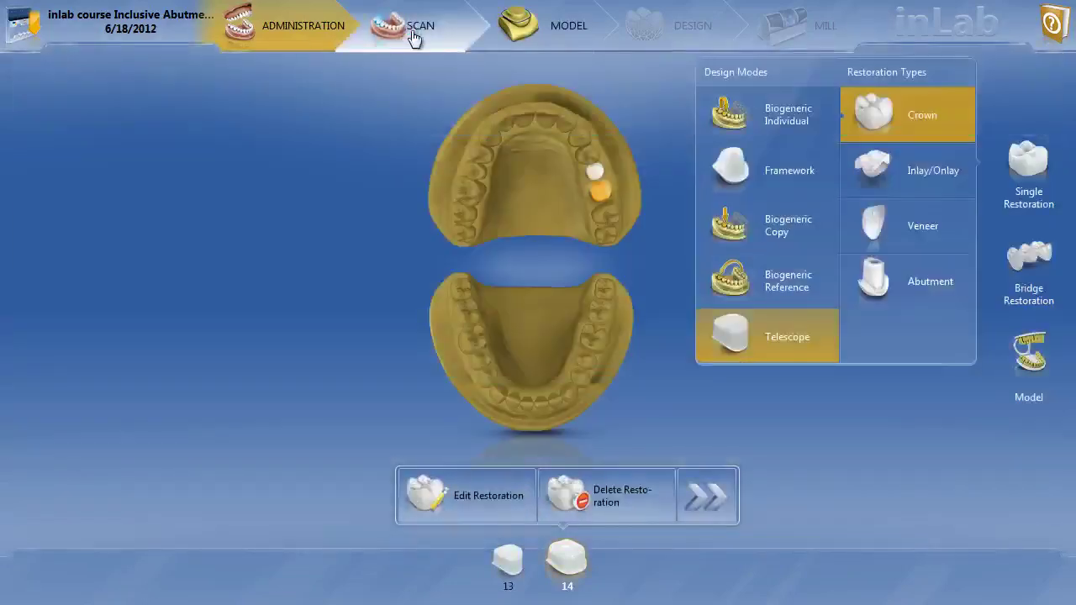
{"action": "left_click", "coordinate": [413, 37]}
{"action": "left_click_drag", "start_coordinate": [491, 250], "coordinate": [530, 174]}
Draw the preparation margins in the Model phase and check them from a tilted view
{"action": "left_click", "coordinate": [537, 33]}
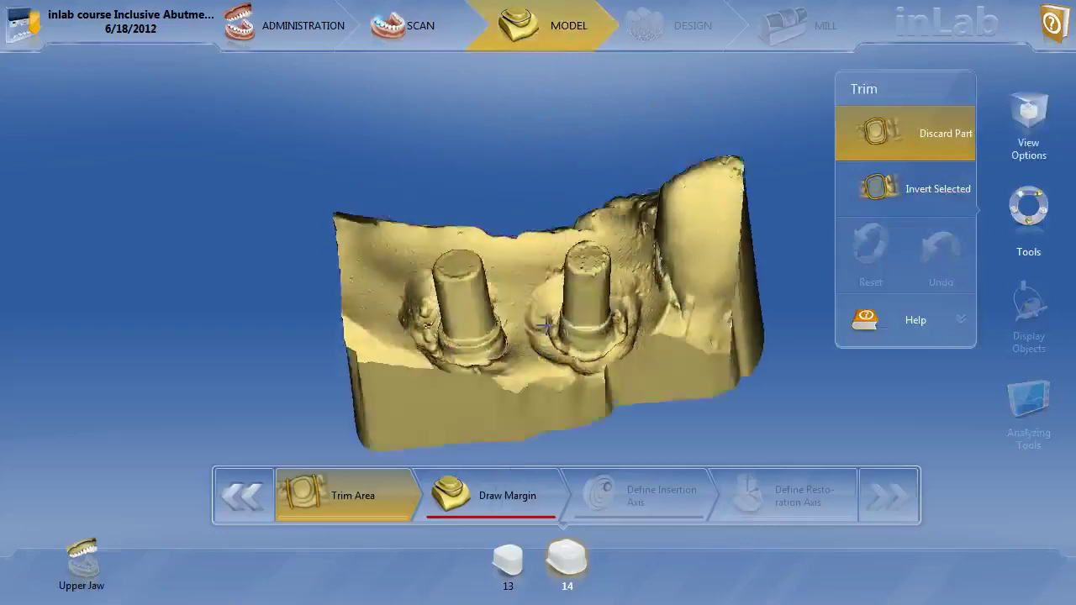
{"action": "left_click_drag", "start_coordinate": [533, 286], "coordinate": [524, 387]}
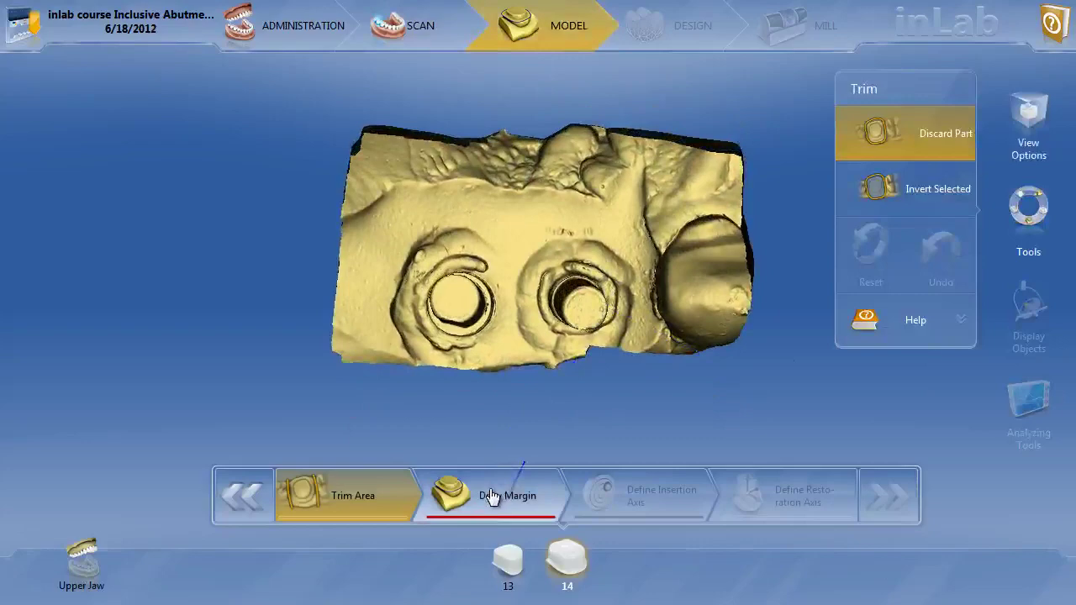
{"action": "left_click", "coordinate": [492, 496]}
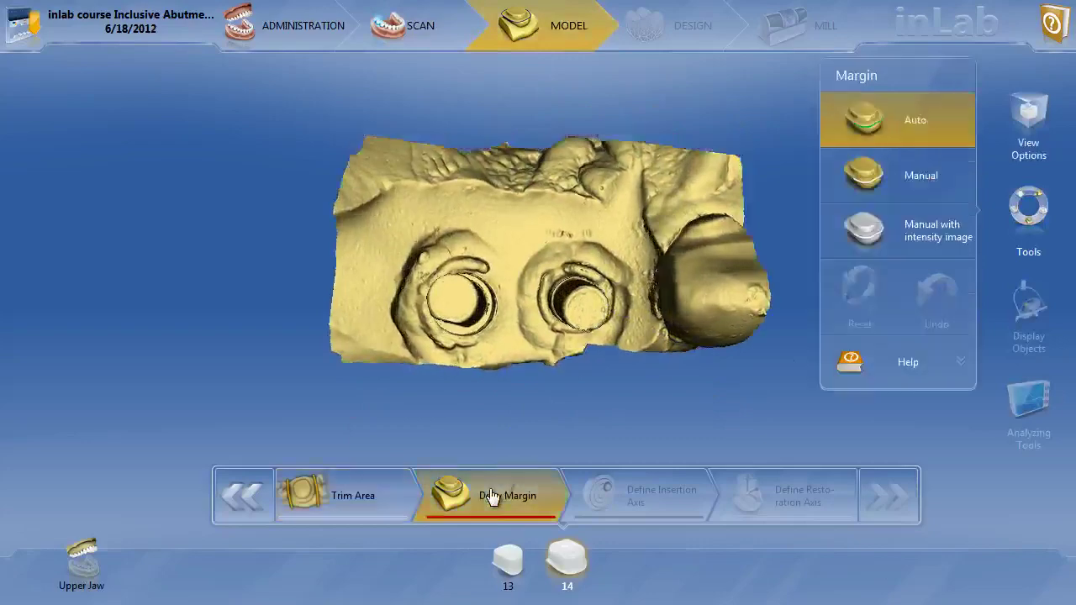
{"action": "left_click_drag", "start_coordinate": [518, 398], "coordinate": [519, 367]}
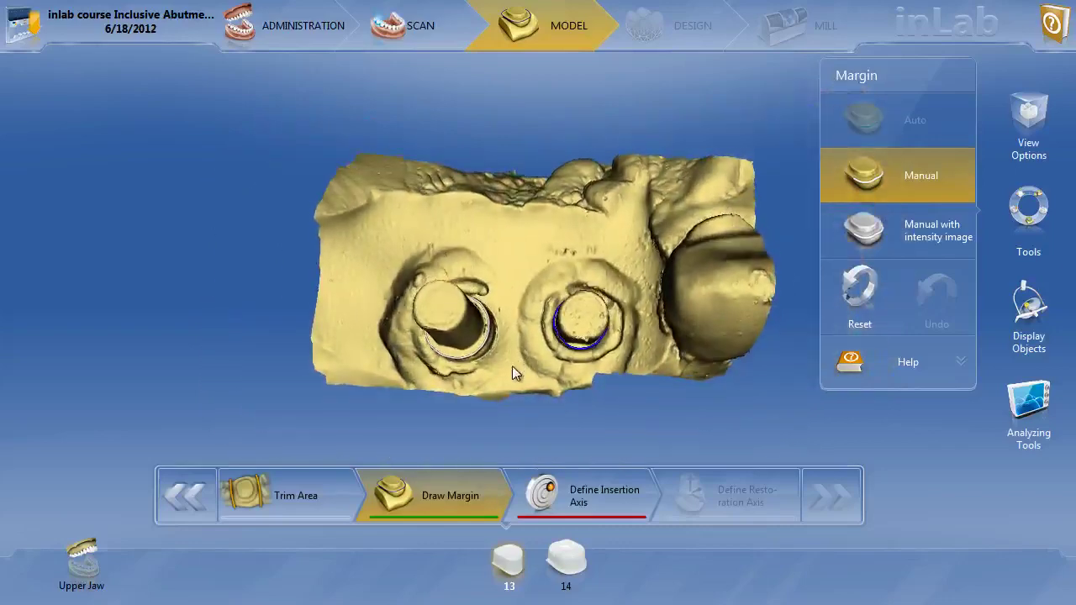
Define and accept the insertion axes for tooth 13 and then tooth 14
{"action": "left_click", "coordinate": [587, 503]}
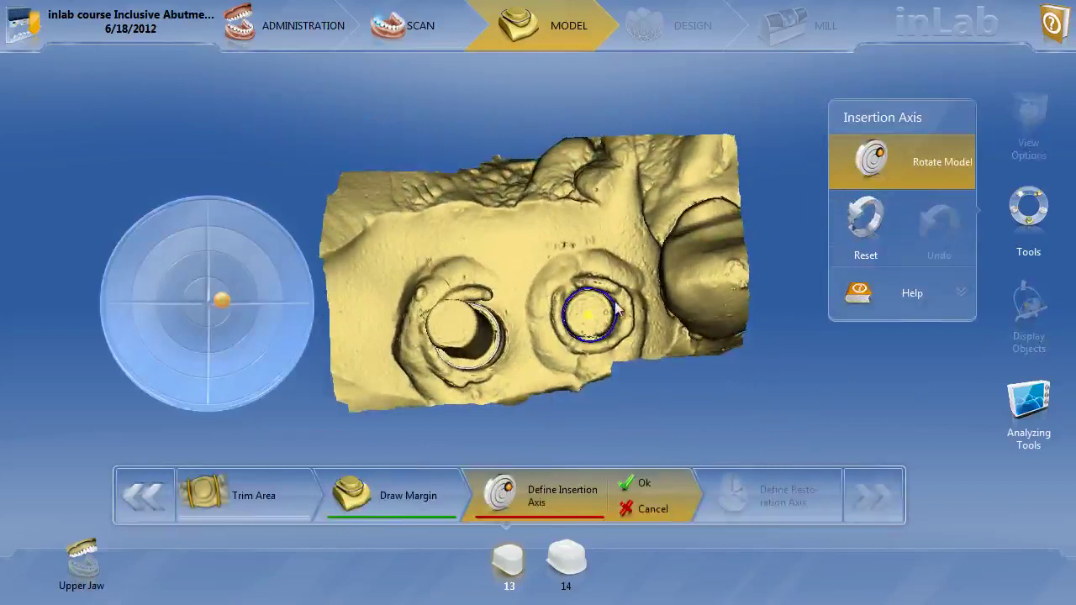
{"action": "left_click", "coordinate": [632, 486]}
{"action": "left_click", "coordinate": [561, 563]}
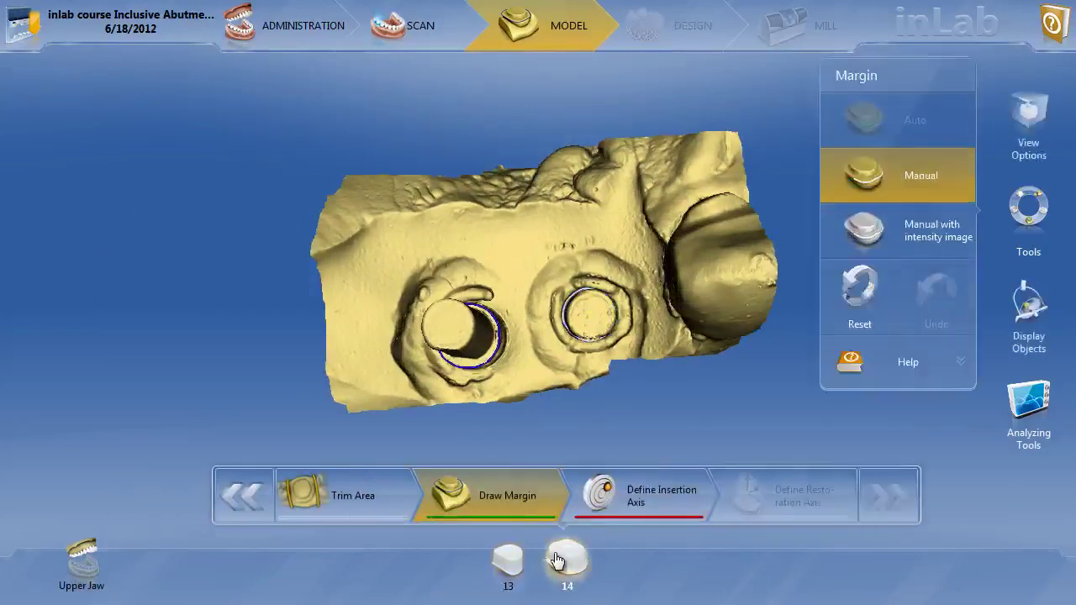
{"action": "left_click", "coordinate": [636, 489]}
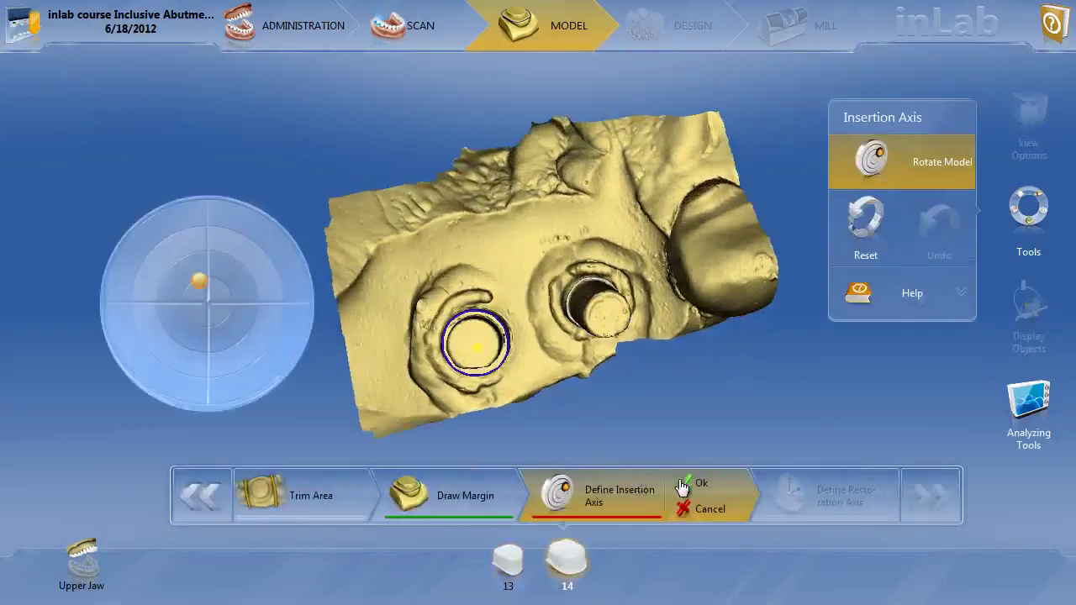
{"action": "left_click", "coordinate": [688, 484]}
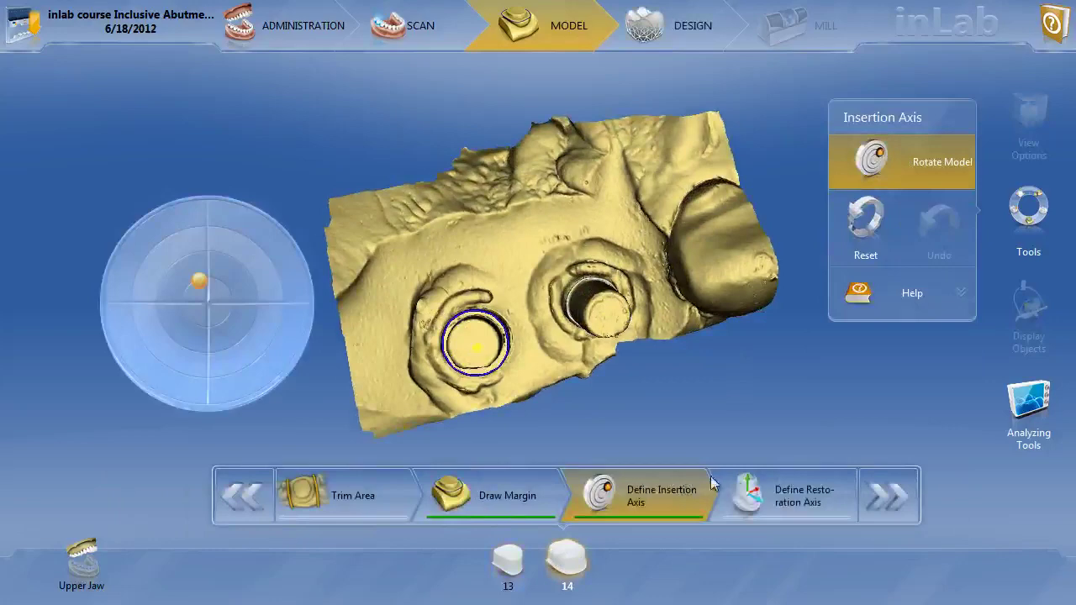
Tilt tooth 14's restoration axis with the rotation dial until it stands upright along the abutment
{"action": "left_click", "coordinate": [767, 499]}
{"action": "left_click_drag", "start_coordinate": [488, 386], "coordinate": [666, 341]}
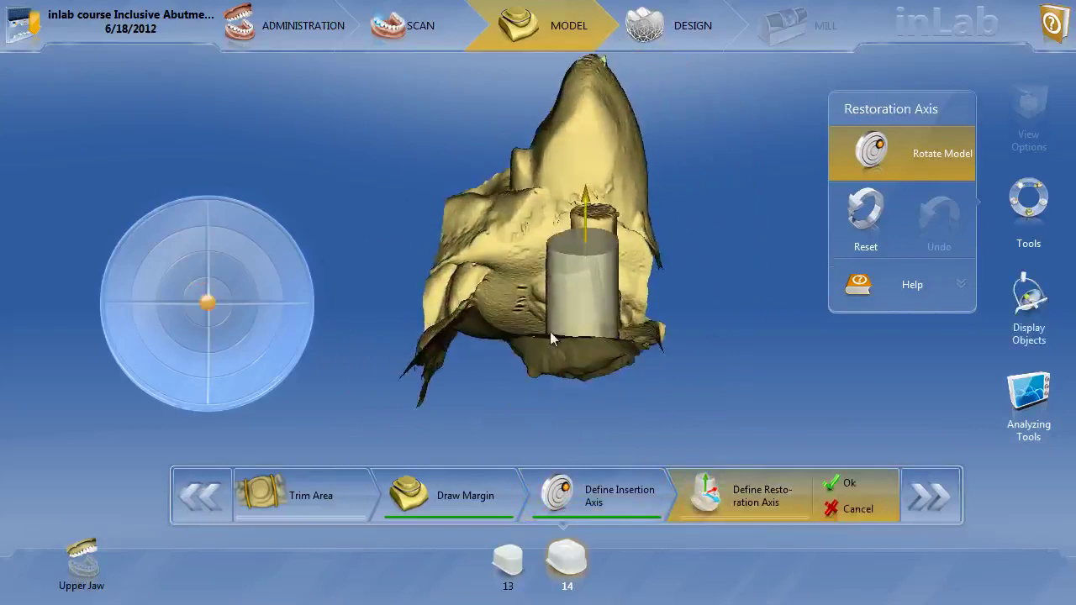
{"action": "left_click_drag", "start_coordinate": [206, 303], "coordinate": [413, 284]}
{"action": "left_click_drag", "start_coordinate": [286, 291], "coordinate": [227, 301]}
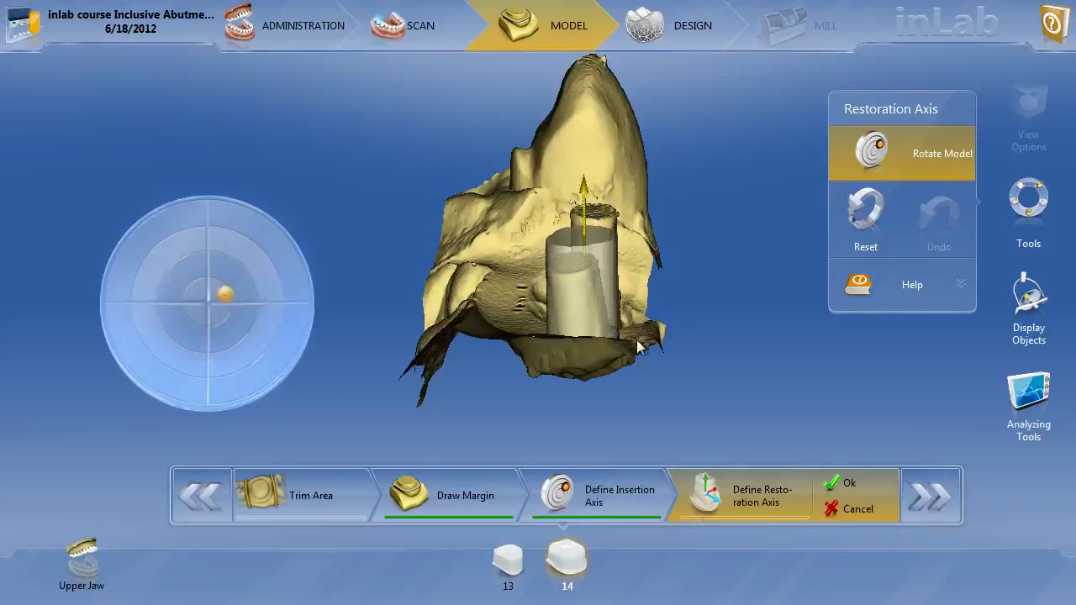
{"action": "left_click_drag", "start_coordinate": [639, 336], "coordinate": [562, 266]}
{"action": "left_click_drag", "start_coordinate": [578, 347], "coordinate": [568, 405]}
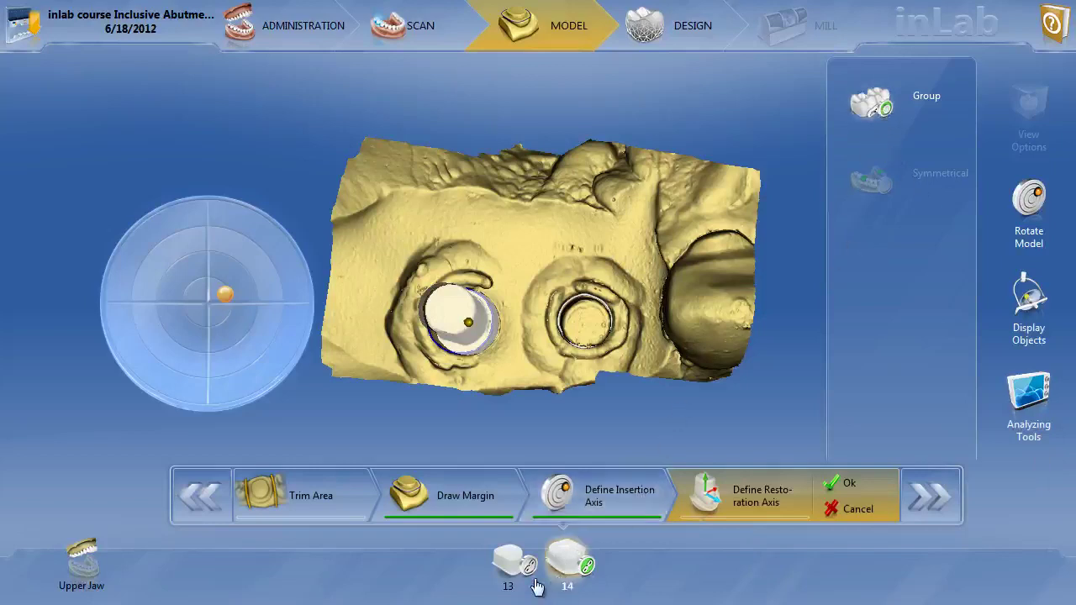
Group tooth 13 with tooth 14 using its link badge
{"action": "mouse_move", "coordinate": [535, 586]}
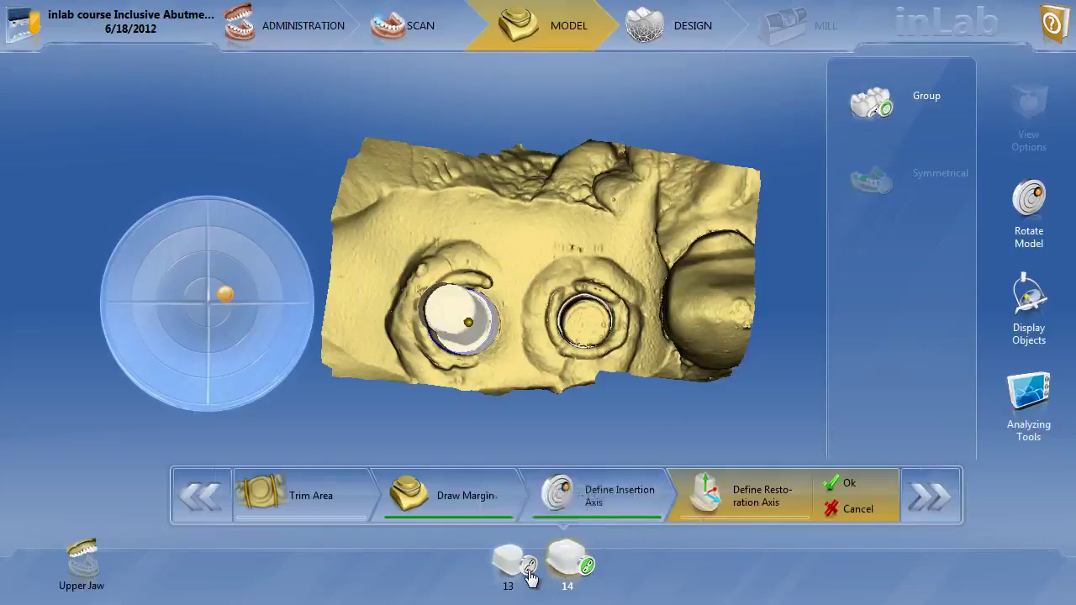
{"action": "left_click", "coordinate": [530, 572]}
{"action": "right_click_drag", "start_coordinate": [552, 397], "coordinate": [556, 288]}
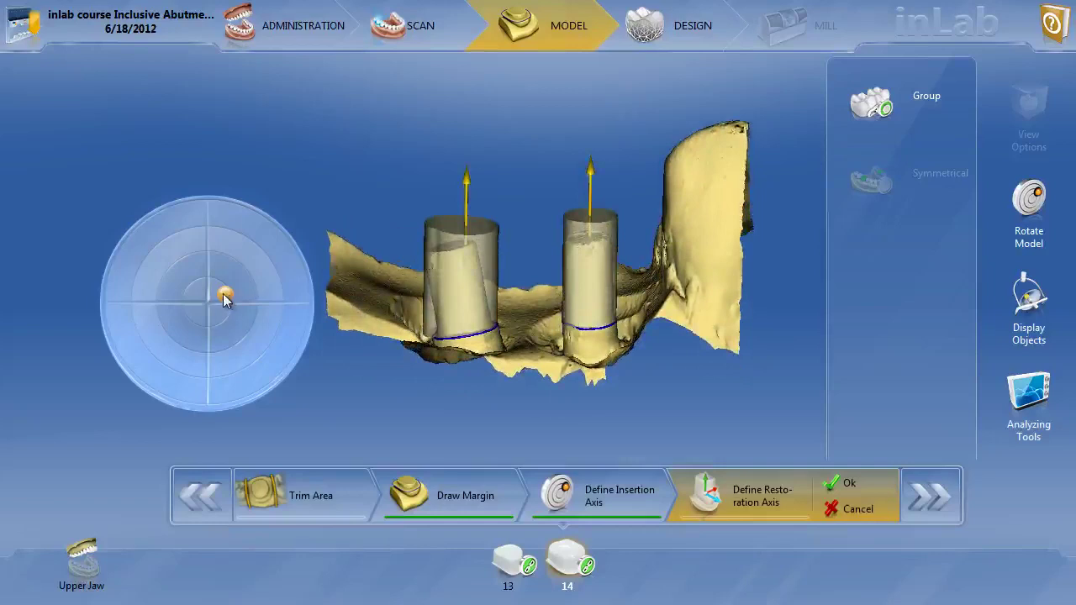
Align the shared restoration axis, centred on both preparations, and accept it
{"action": "left_click_drag", "start_coordinate": [225, 297], "coordinate": [210, 294]}
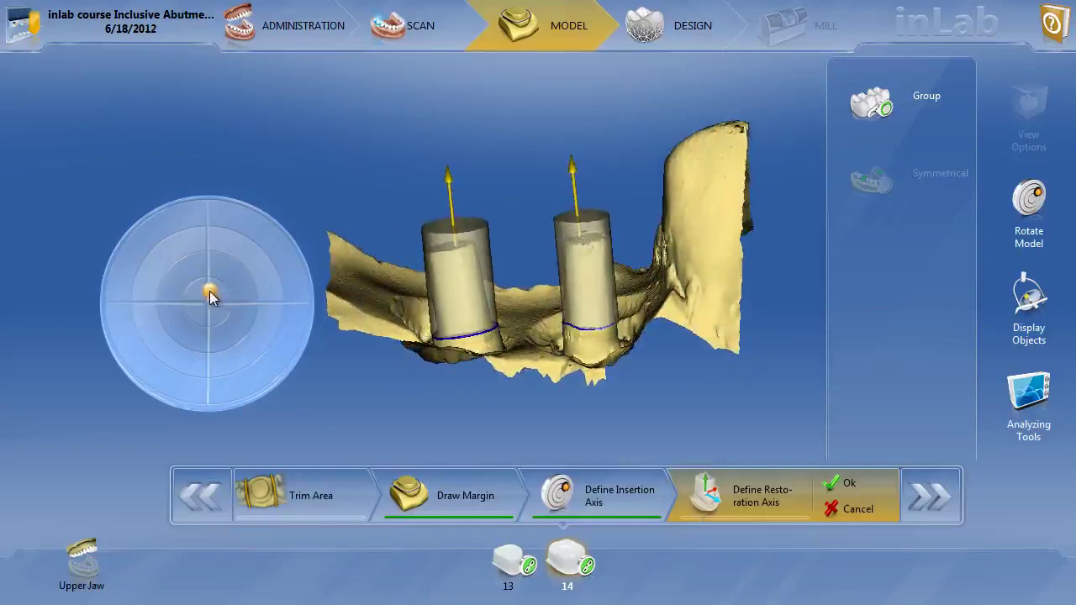
{"action": "left_click_drag", "start_coordinate": [558, 352], "coordinate": [538, 401]}
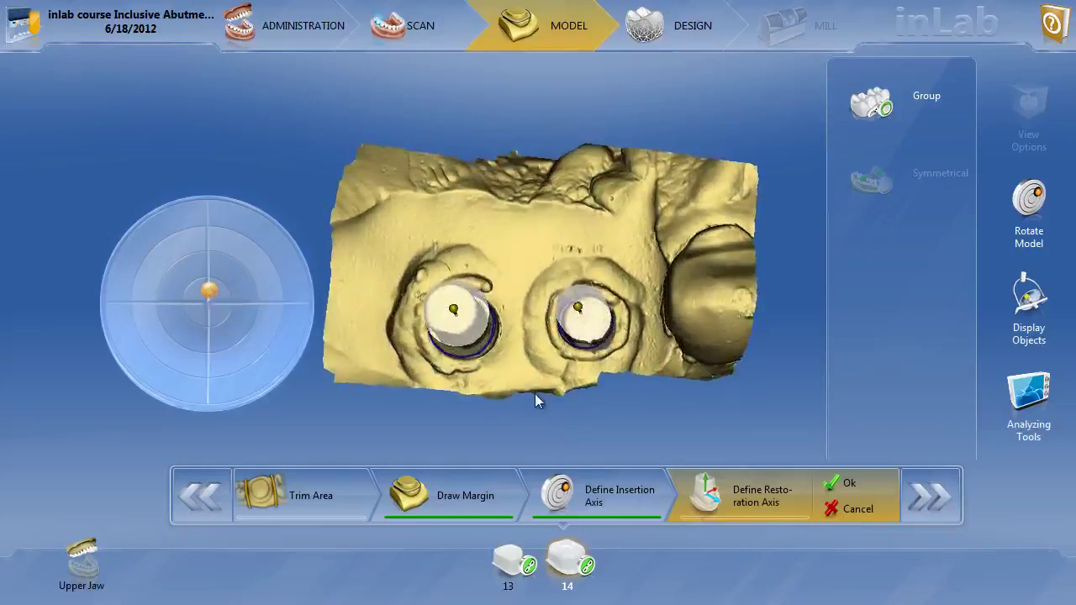
{"action": "left_click_drag", "start_coordinate": [209, 290], "coordinate": [219, 304]}
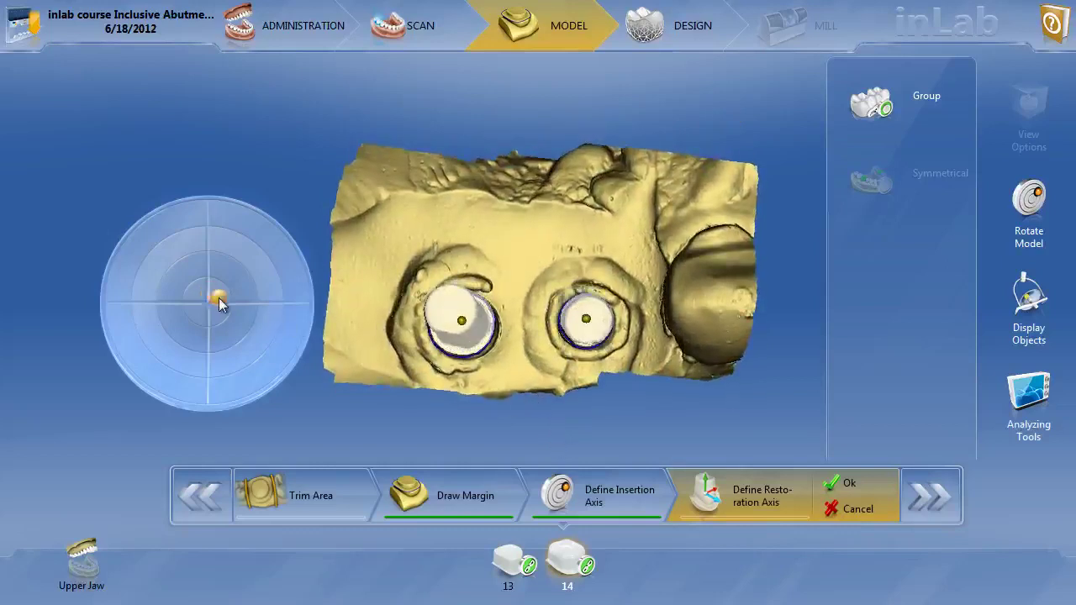
{"action": "left_click_drag", "start_coordinate": [547, 396], "coordinate": [539, 251]}
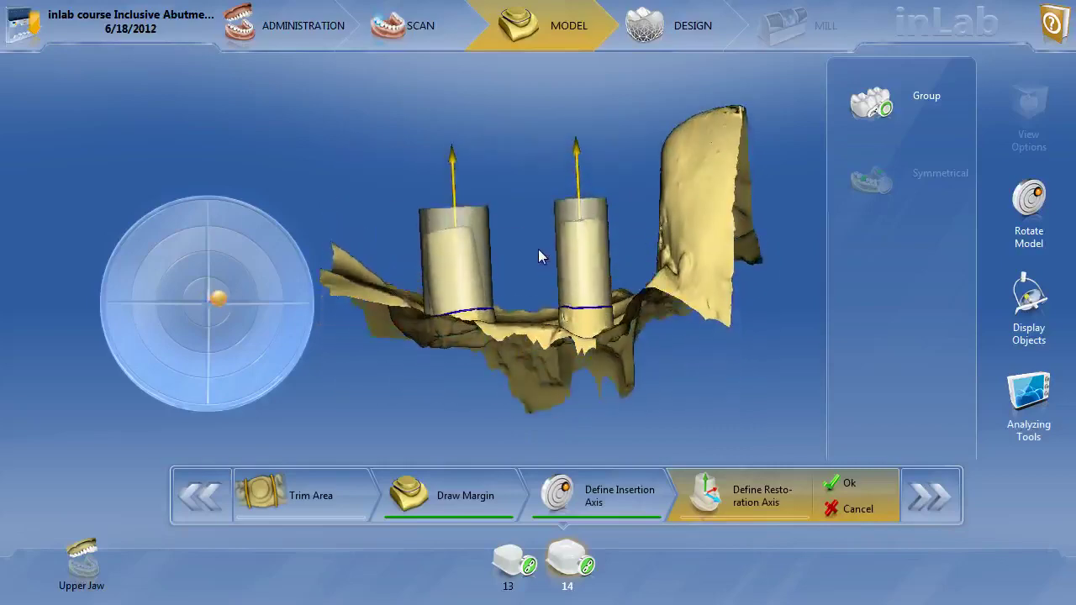
{"action": "left_click_drag", "start_coordinate": [538, 249], "coordinate": [532, 313]}
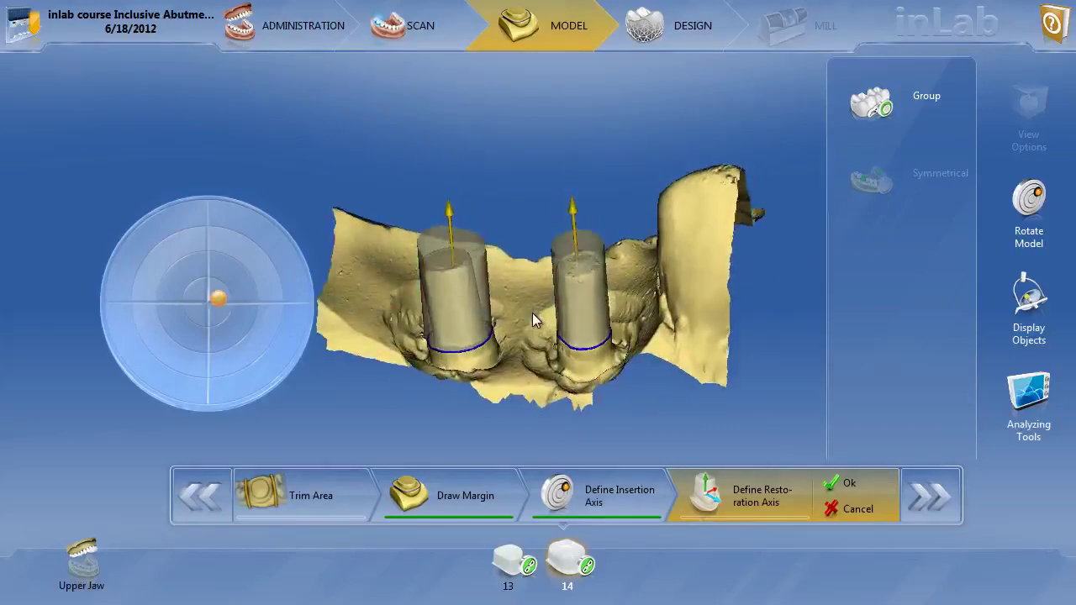
{"action": "left_click", "coordinate": [846, 486]}
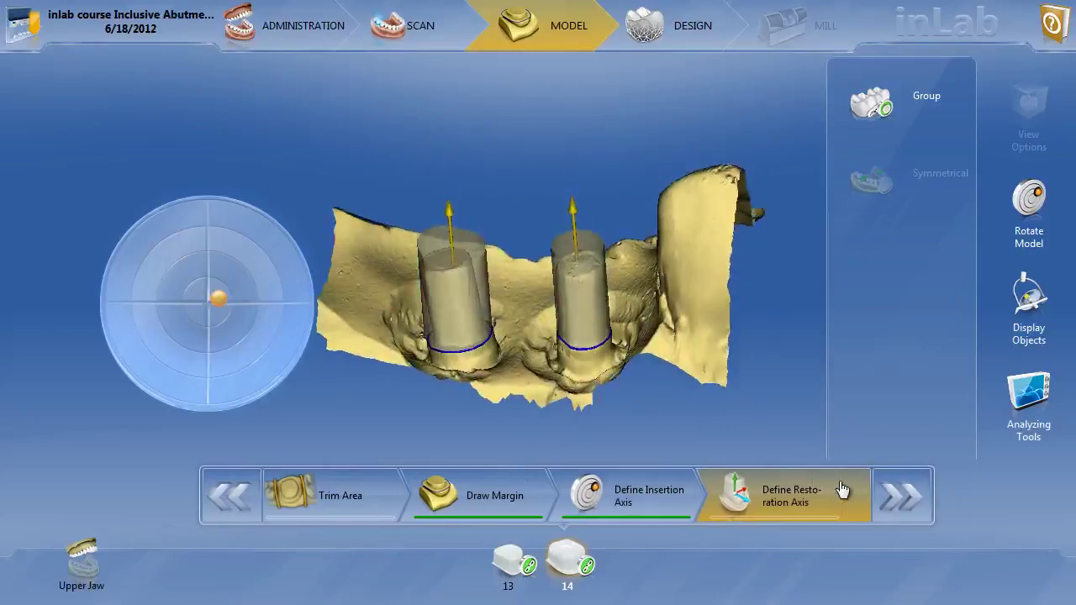
Override minimal radial and occlusal thickness to 500 µm in the design parameters
{"action": "left_click", "coordinate": [894, 508]}
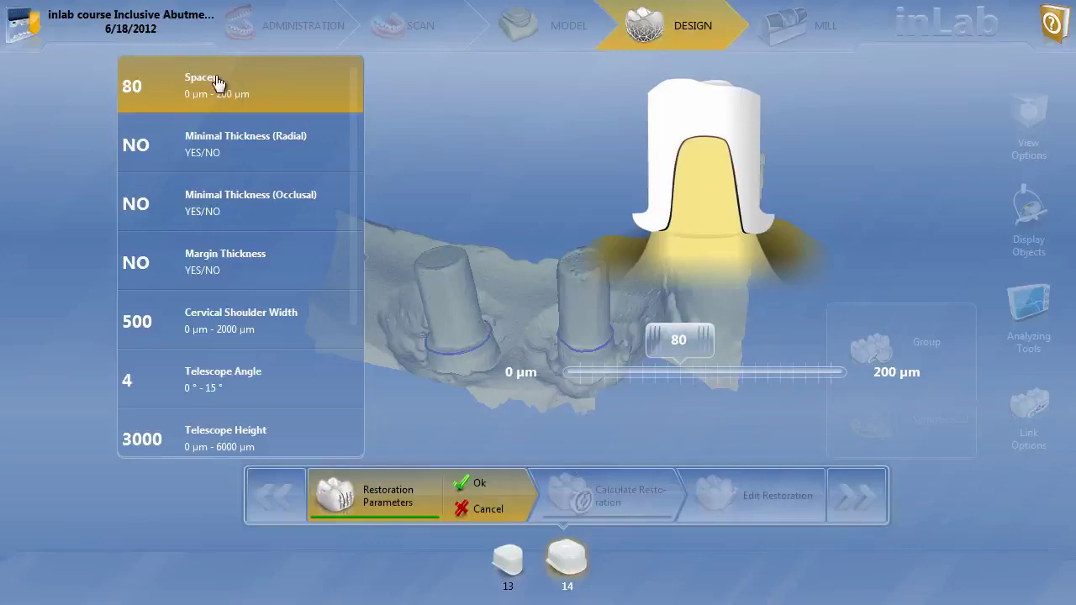
{"action": "left_click", "coordinate": [244, 152]}
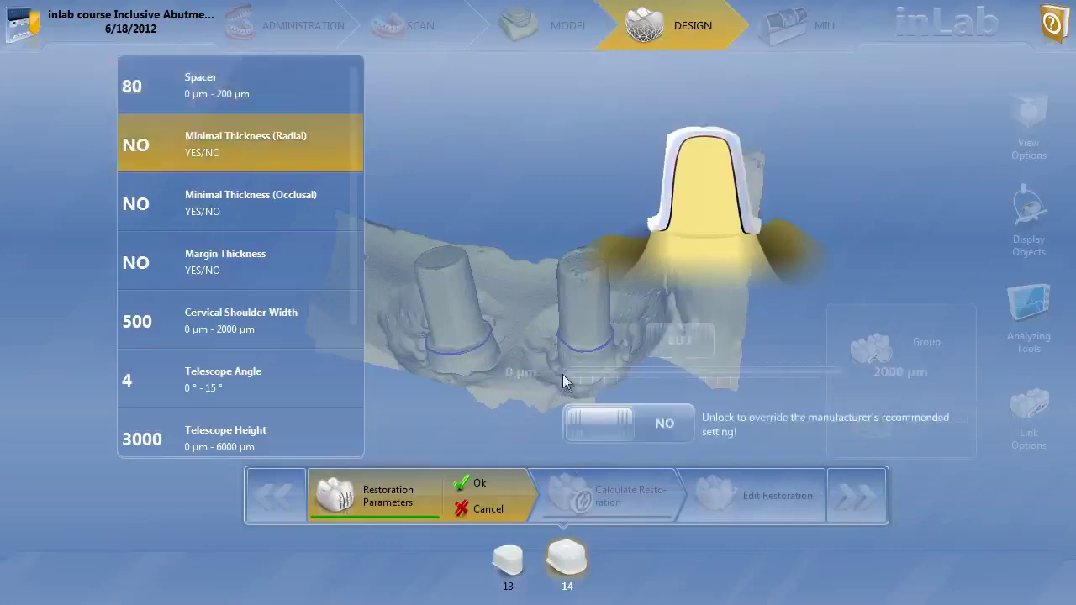
{"action": "left_click", "coordinate": [663, 427]}
{"action": "left_click_drag", "start_coordinate": [677, 340], "coordinate": [636, 340]}
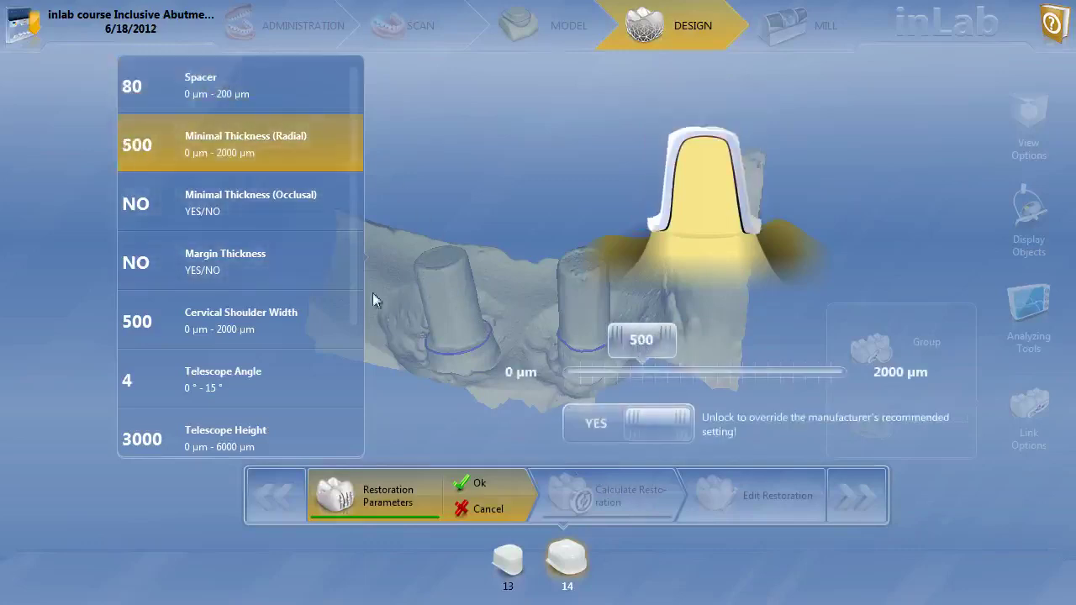
{"action": "left_click", "coordinate": [286, 215]}
{"action": "left_click", "coordinate": [639, 423]}
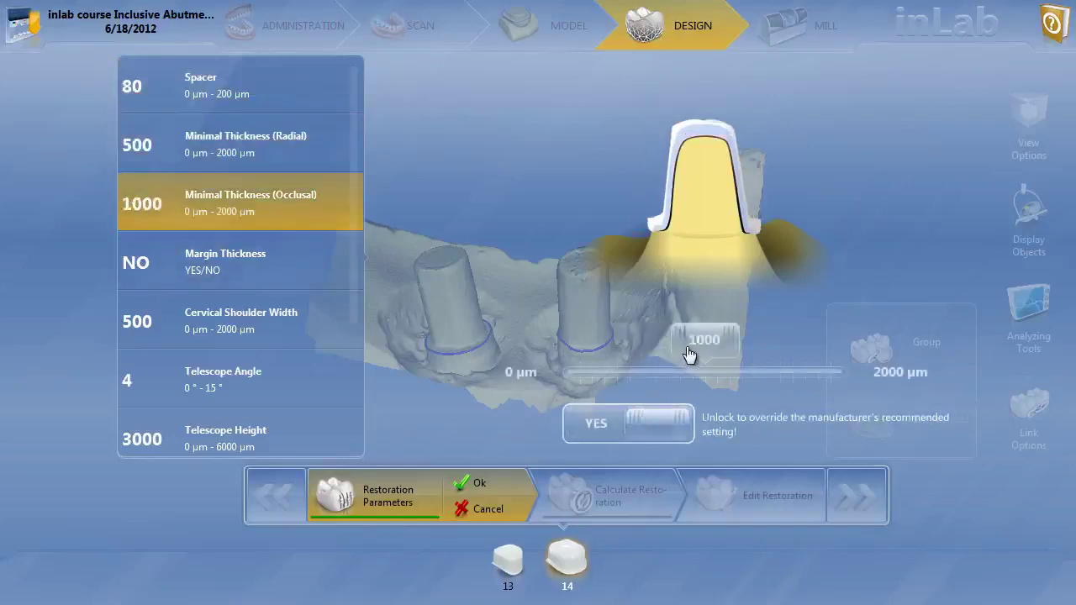
{"action": "left_click_drag", "start_coordinate": [702, 340], "coordinate": [630, 356]}
Set cervical shoulder width to 700 µm and calculate the abutment proposal
{"action": "left_click", "coordinate": [273, 261]}
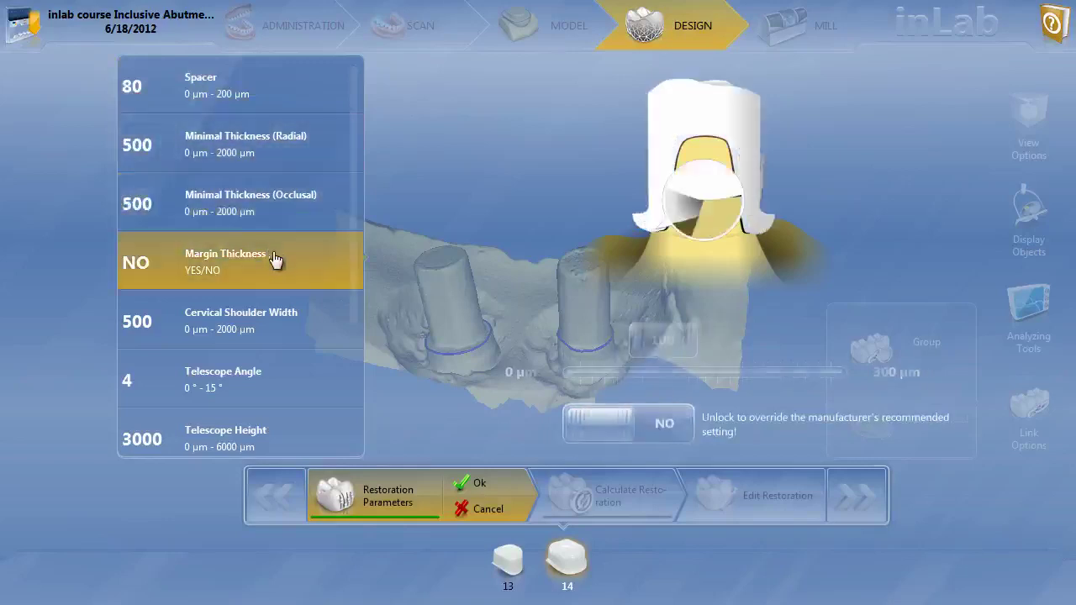
{"action": "left_click", "coordinate": [286, 334]}
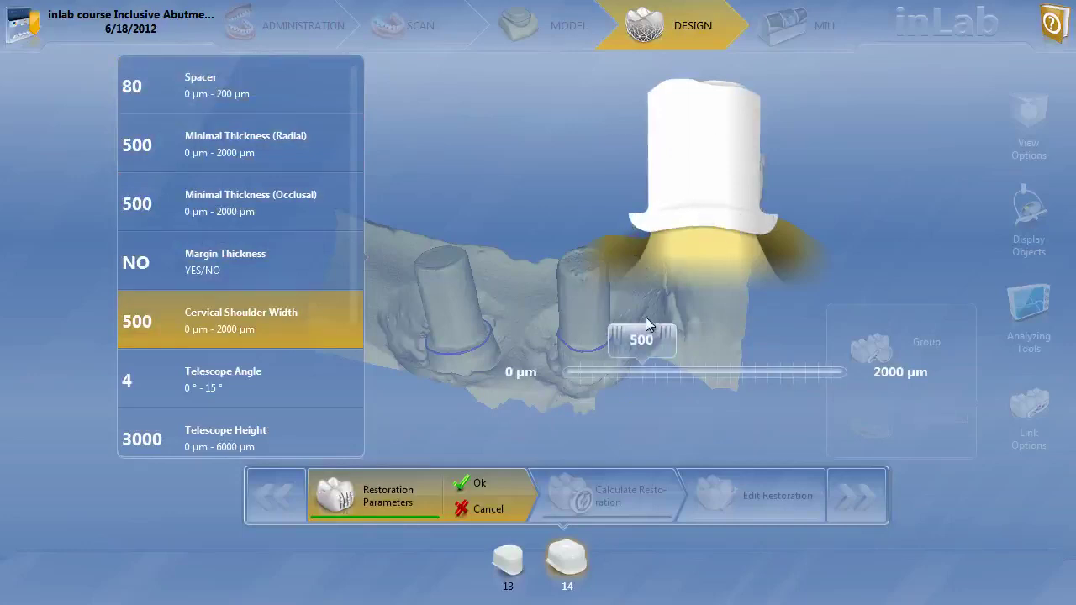
{"action": "left_click_drag", "start_coordinate": [641, 341], "coordinate": [664, 346]}
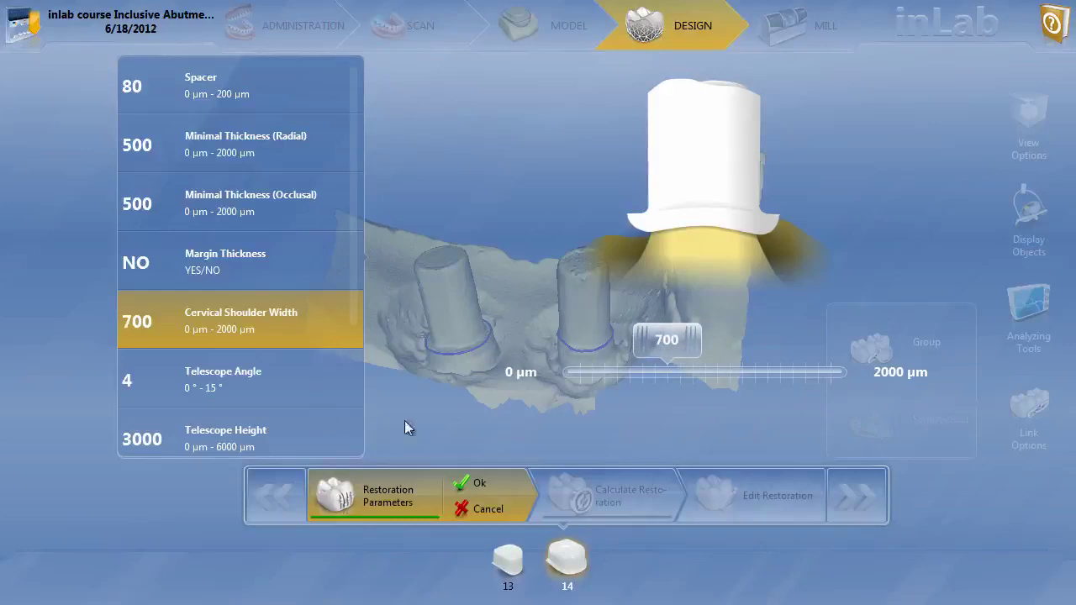
{"action": "left_click", "coordinate": [470, 483]}
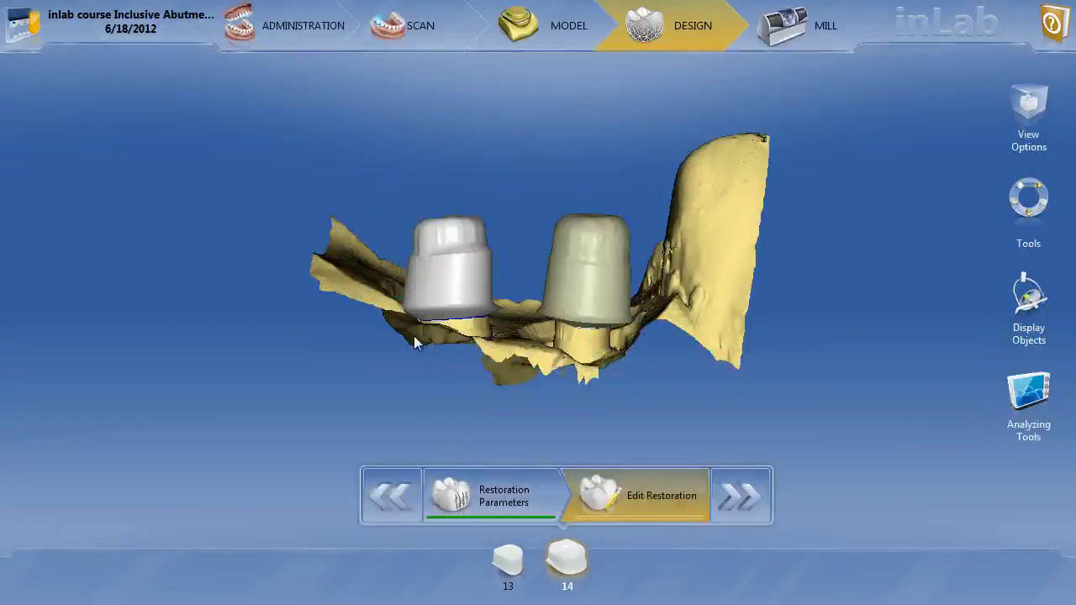
Scale the left tooth 14 abutment occlusally as a whole, making it taller
{"action": "right_click_drag", "start_coordinate": [529, 316], "coordinate": [516, 336]}
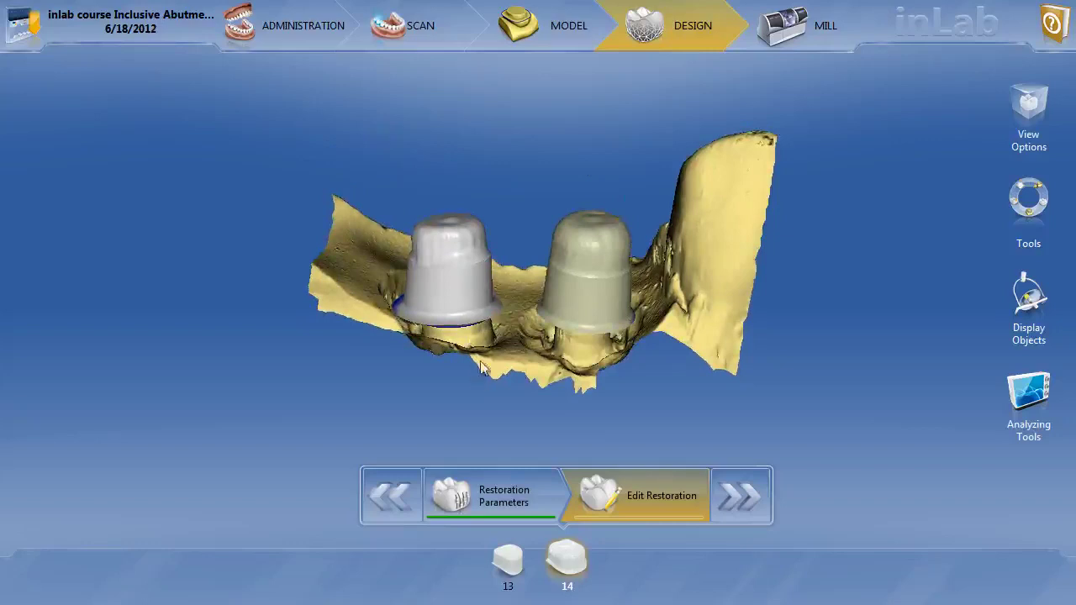
{"action": "right_click_drag", "start_coordinate": [482, 367], "coordinate": [547, 353]}
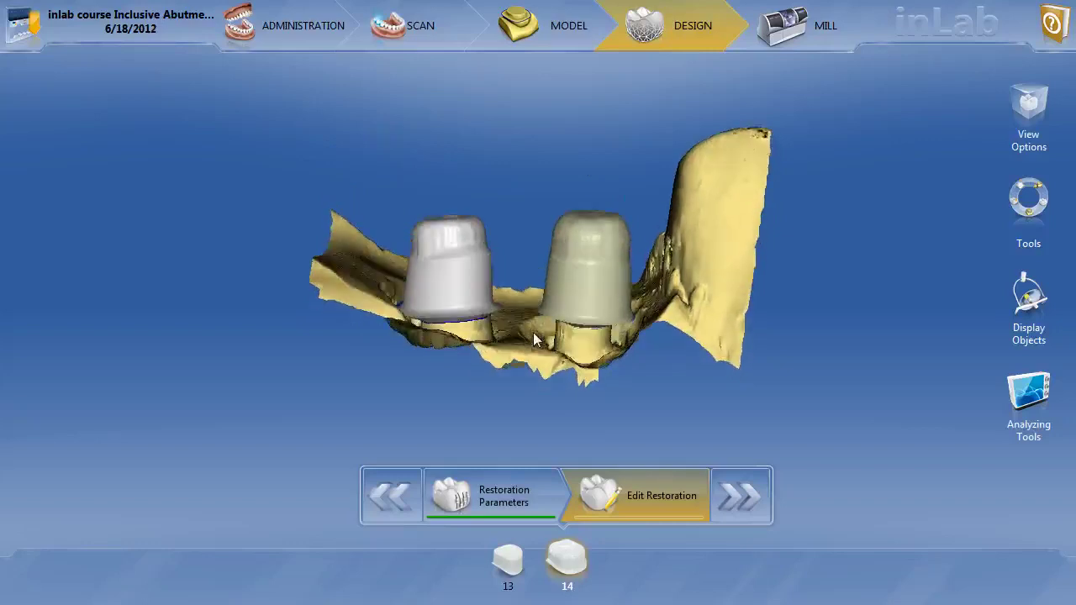
{"action": "left_click", "coordinate": [457, 286]}
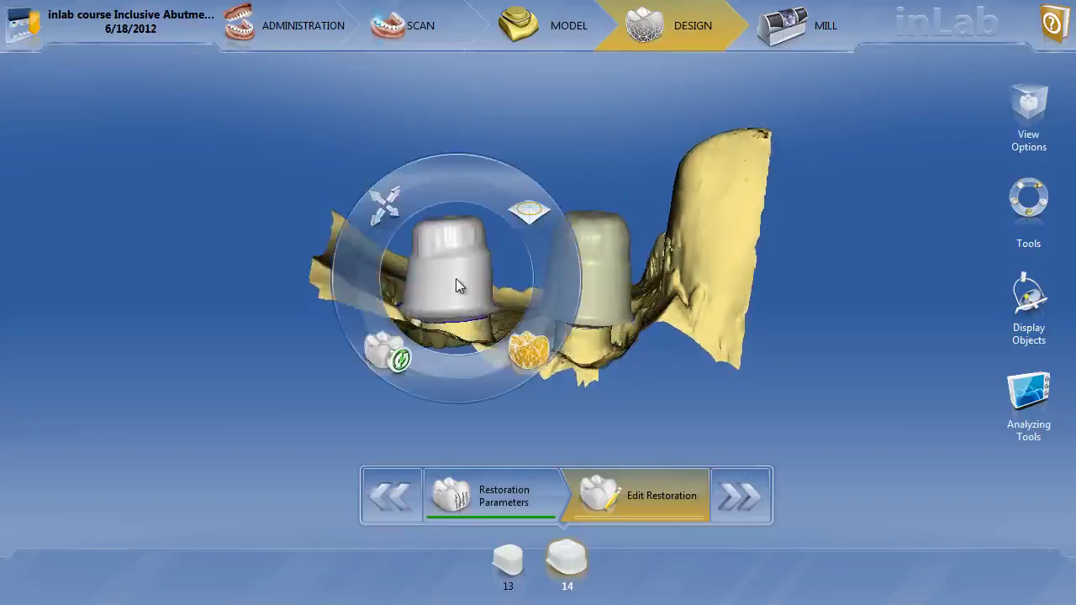
{"action": "left_click", "coordinate": [384, 200]}
{"action": "left_click", "coordinate": [936, 176]}
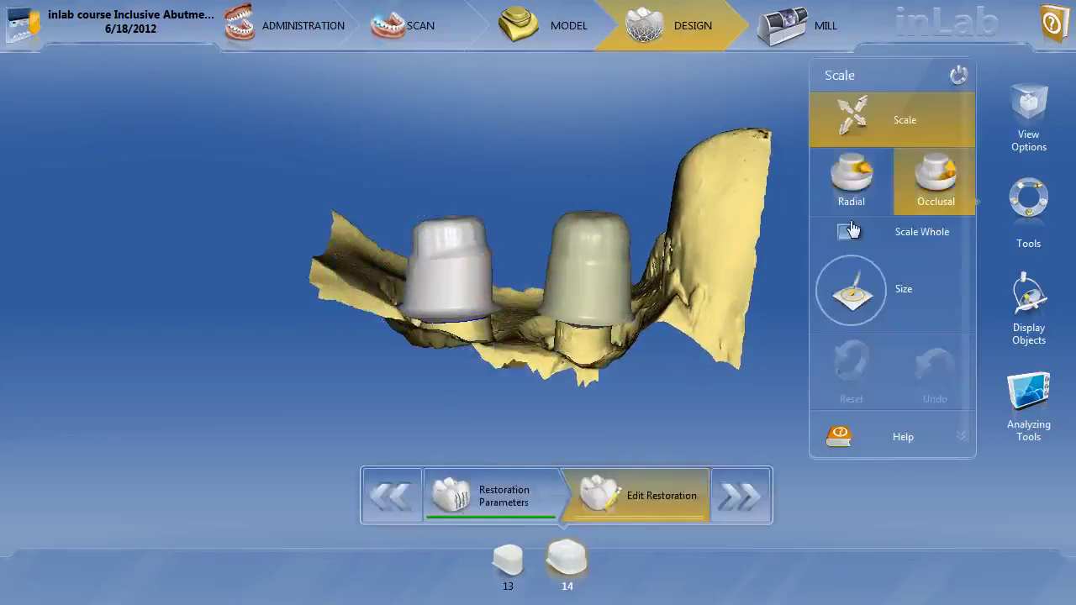
{"action": "left_click", "coordinate": [845, 231]}
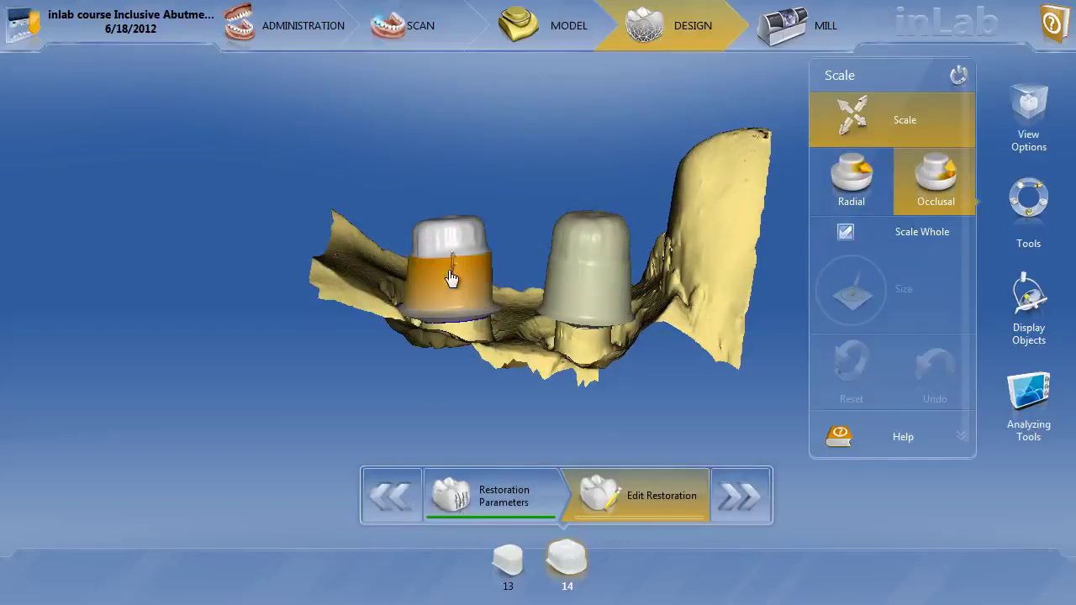
{"action": "left_click_drag", "start_coordinate": [452, 278], "coordinate": [451, 228]}
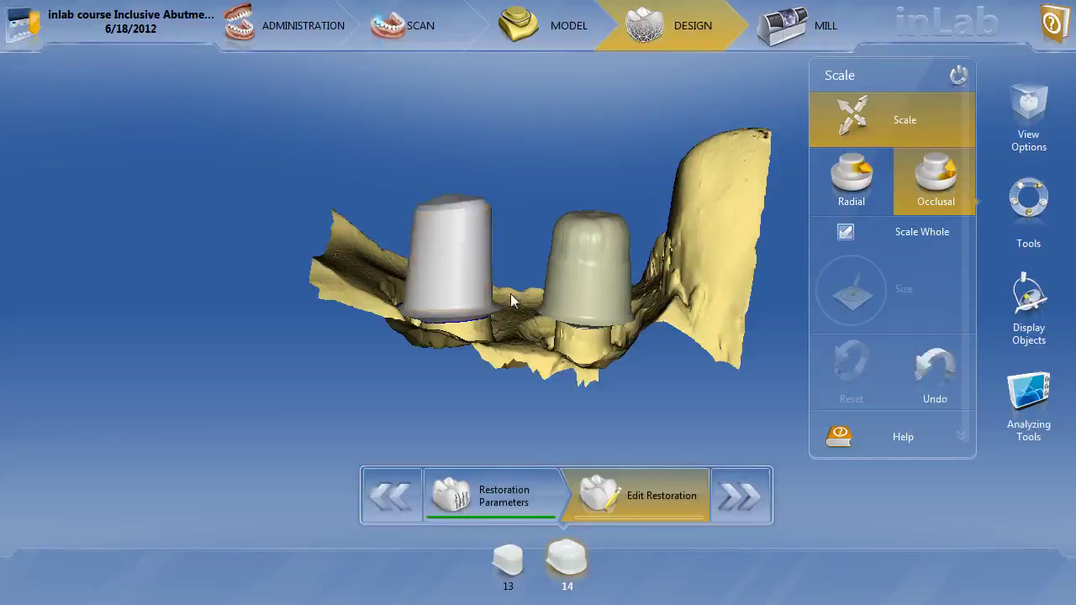
Redo tooth 13's occlusal scaling as a whole, raising it to tooth 14's height
{"action": "left_click", "coordinate": [593, 272]}
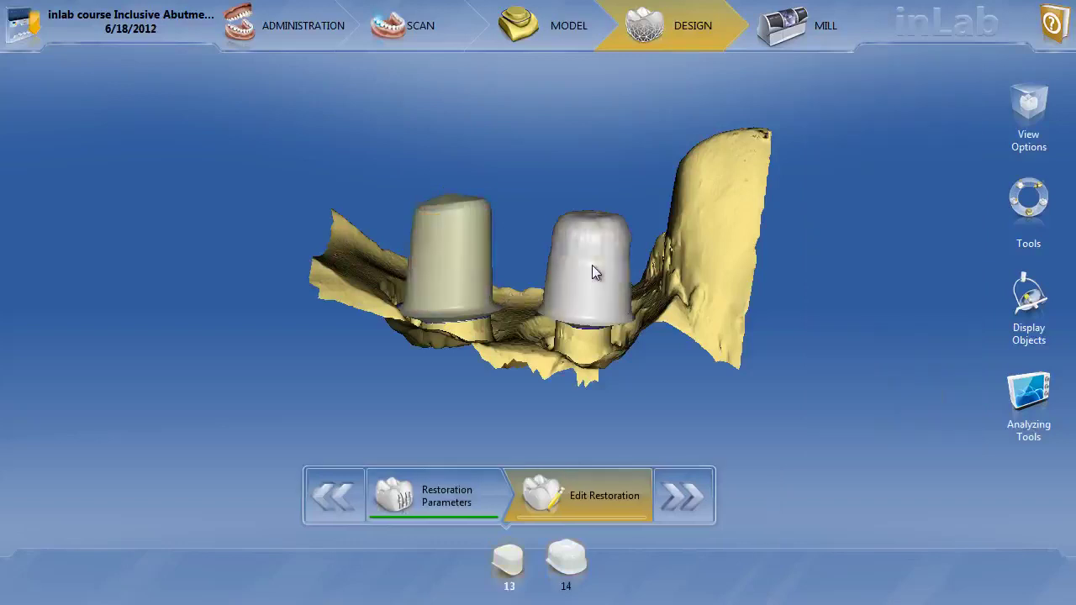
{"action": "right_click", "coordinate": [593, 272]}
{"action": "left_click", "coordinate": [531, 195]}
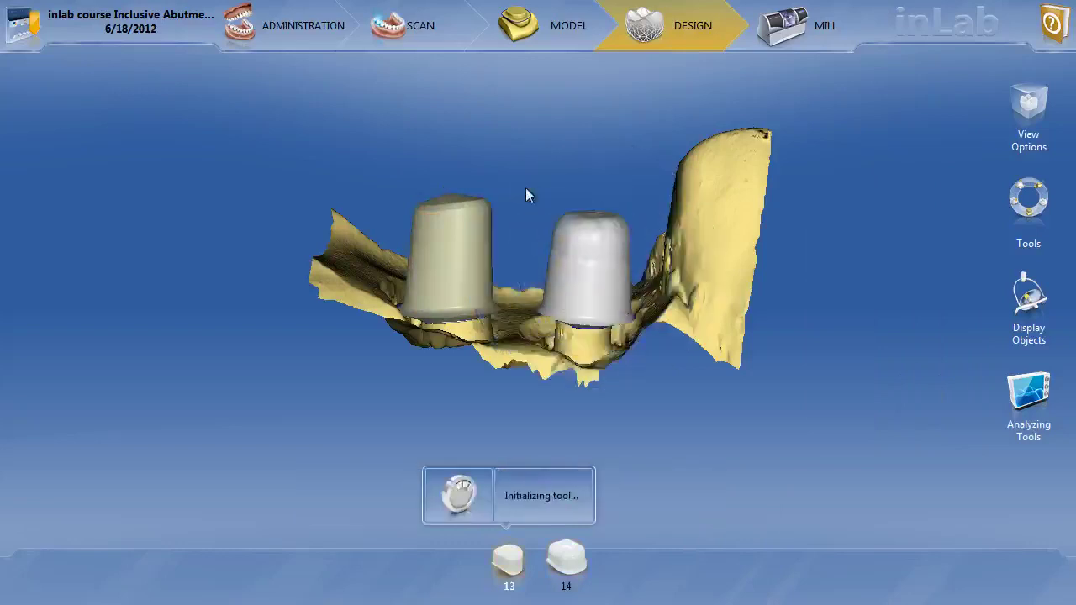
{"action": "left_click", "coordinate": [902, 190]}
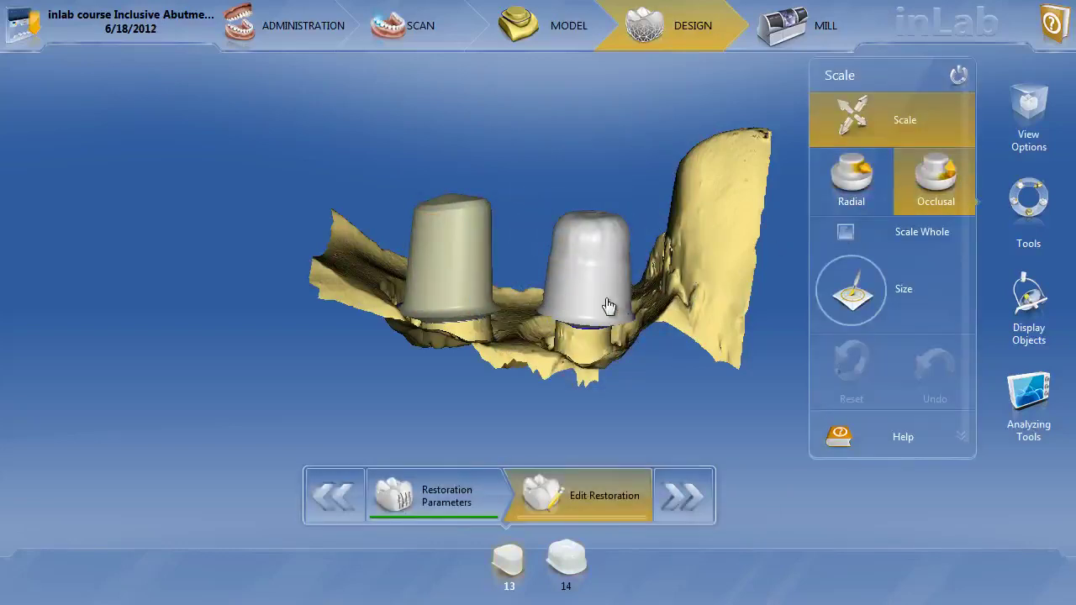
{"action": "mouse_move", "coordinate": [593, 288]}
{"action": "left_mouse_down"}
{"action": "mouse_move", "coordinate": [591, 235]}
{"action": "mouse_move", "coordinate": [592, 276]}
{"action": "left_mouse_up"}
{"action": "left_click", "coordinate": [936, 367]}
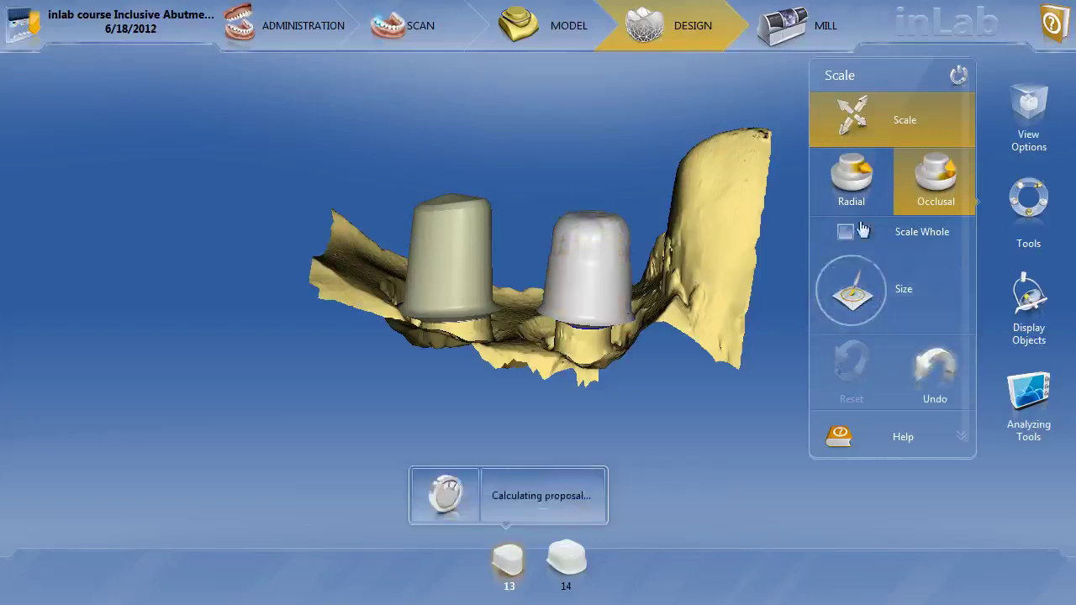
{"action": "left_click", "coordinate": [844, 235]}
{"action": "left_click", "coordinate": [936, 181]}
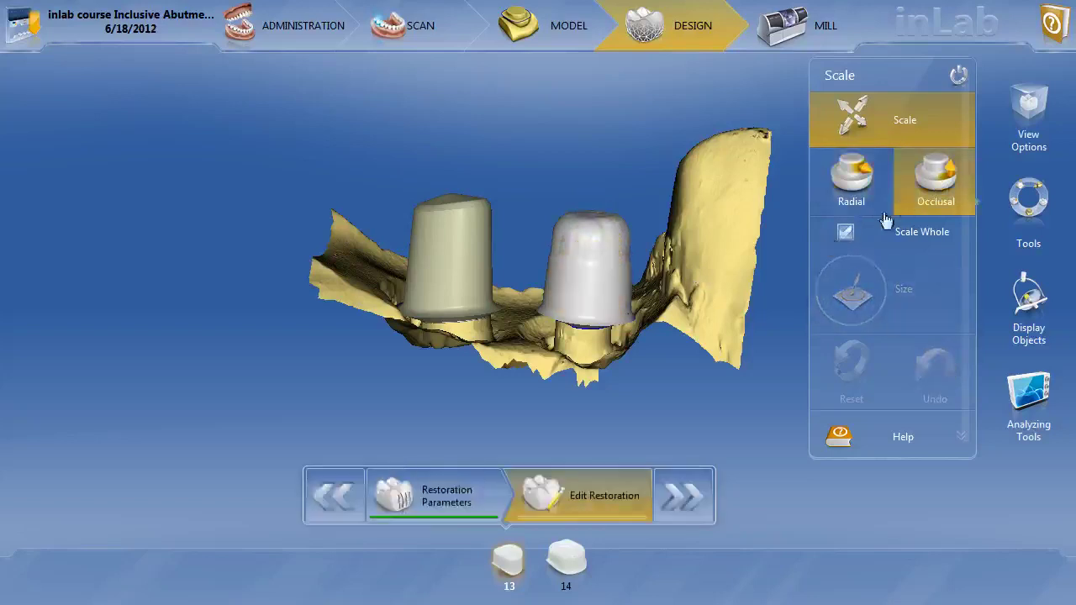
{"action": "left_click_drag", "start_coordinate": [616, 290], "coordinate": [624, 237]}
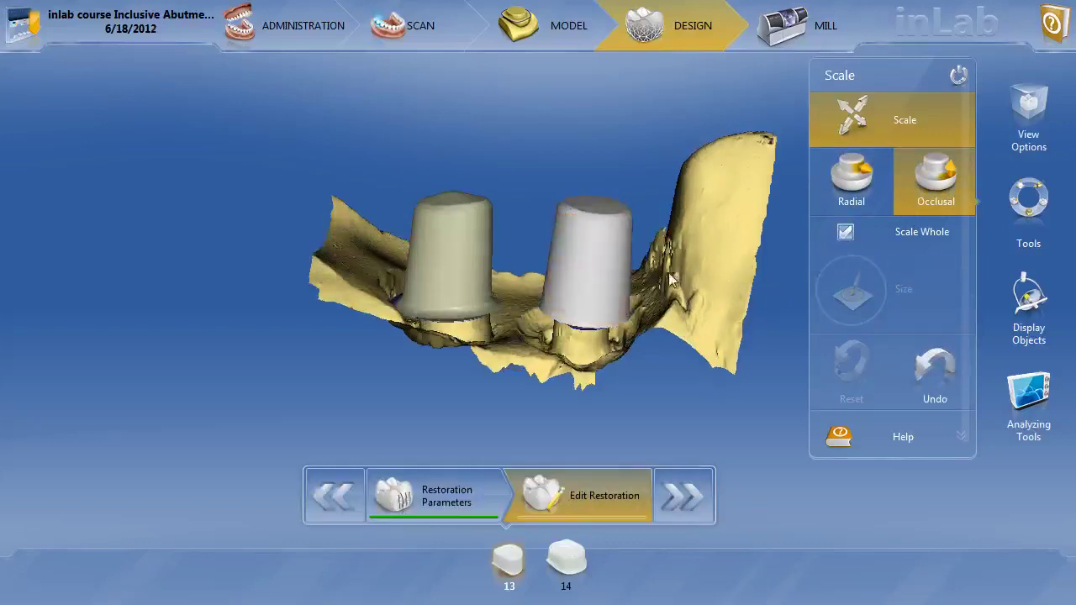
Switch the Scale tool to Radial and compare both abutments from the side
{"action": "right_click_drag", "start_coordinate": [670, 282], "coordinate": [682, 236]}
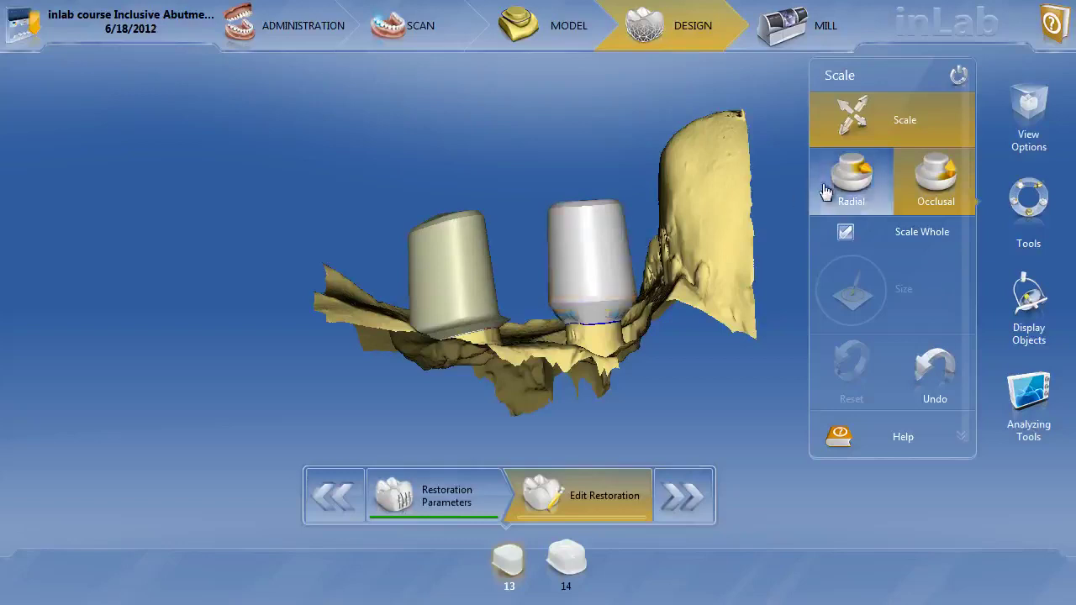
{"action": "left_click", "coordinate": [848, 174]}
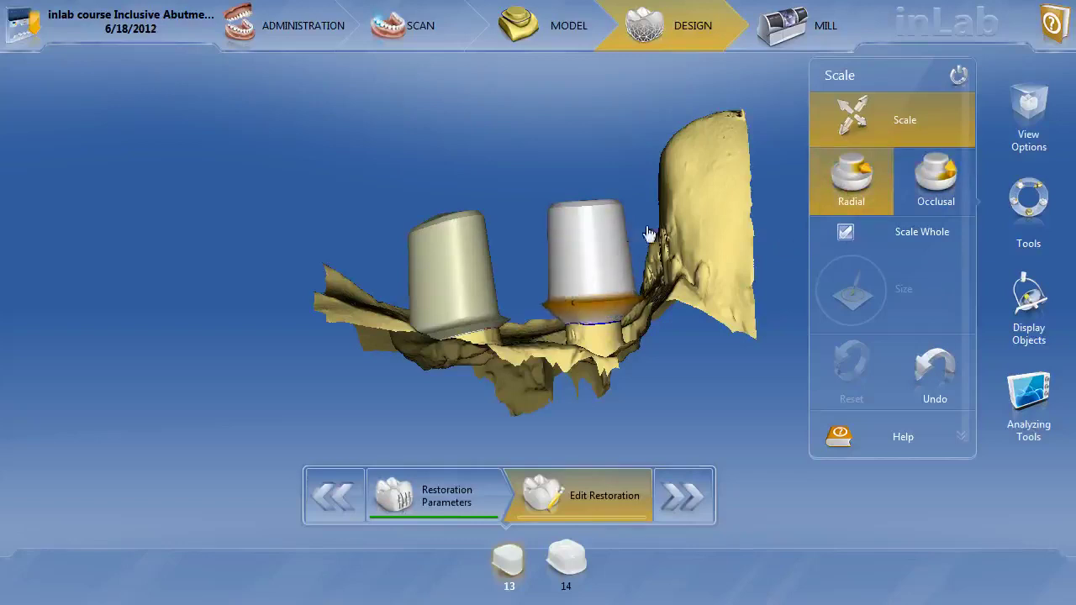
{"action": "middle_click_drag", "start_coordinate": [651, 240], "coordinate": [695, 285]}
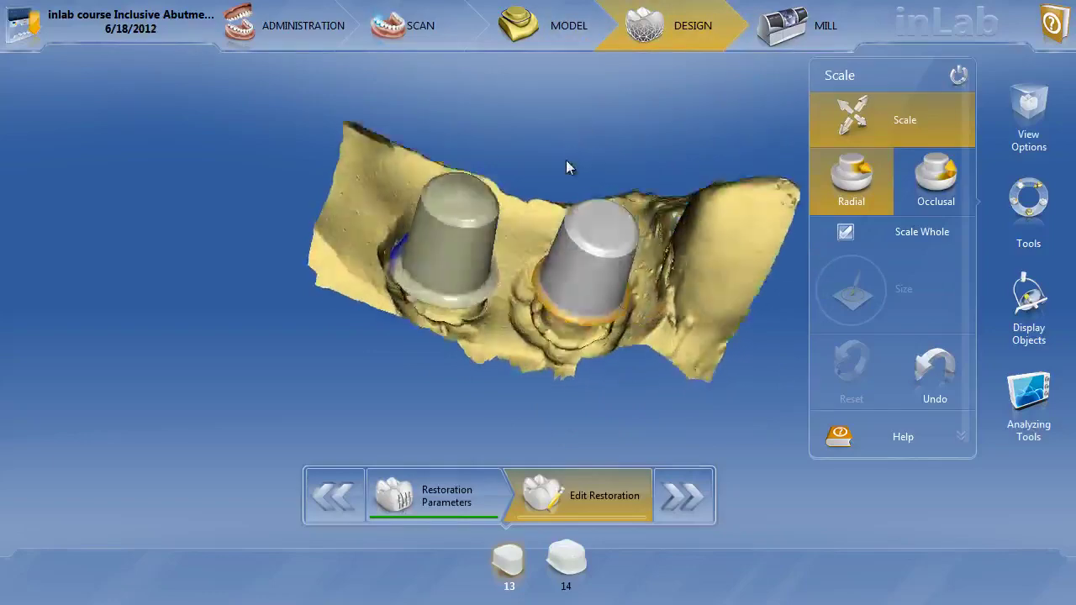
{"action": "middle_click_drag", "start_coordinate": [566, 165], "coordinate": [579, 104]}
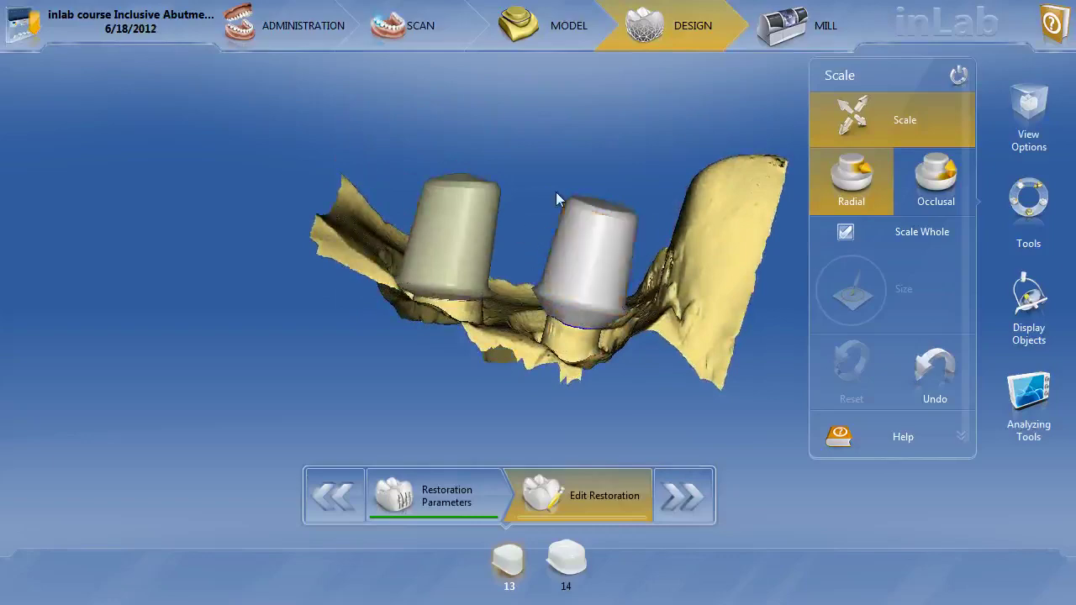
{"action": "middle_click_drag", "start_coordinate": [558, 202], "coordinate": [568, 326]}
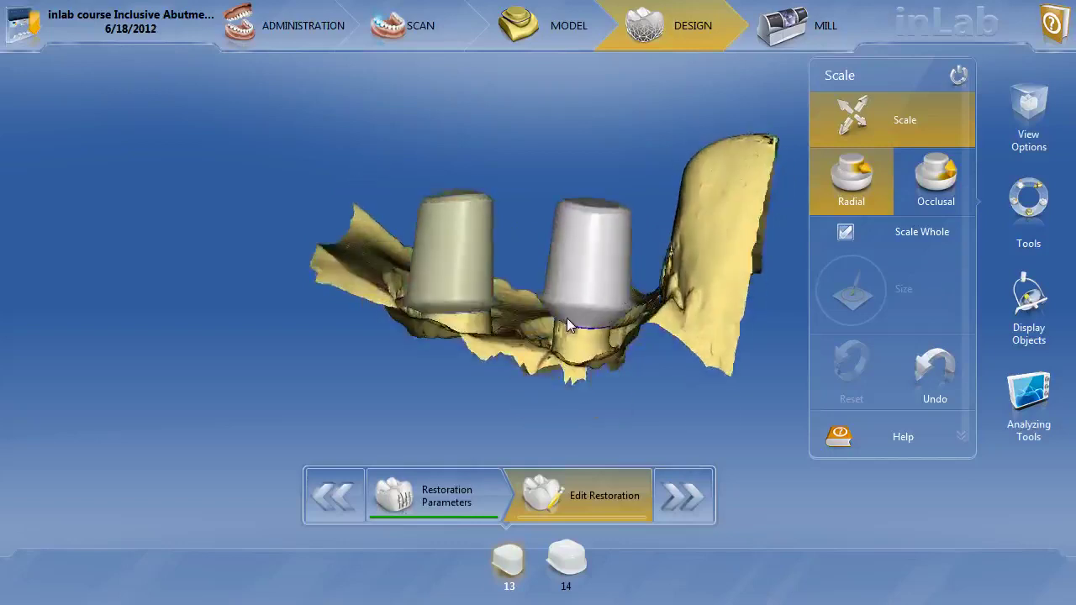